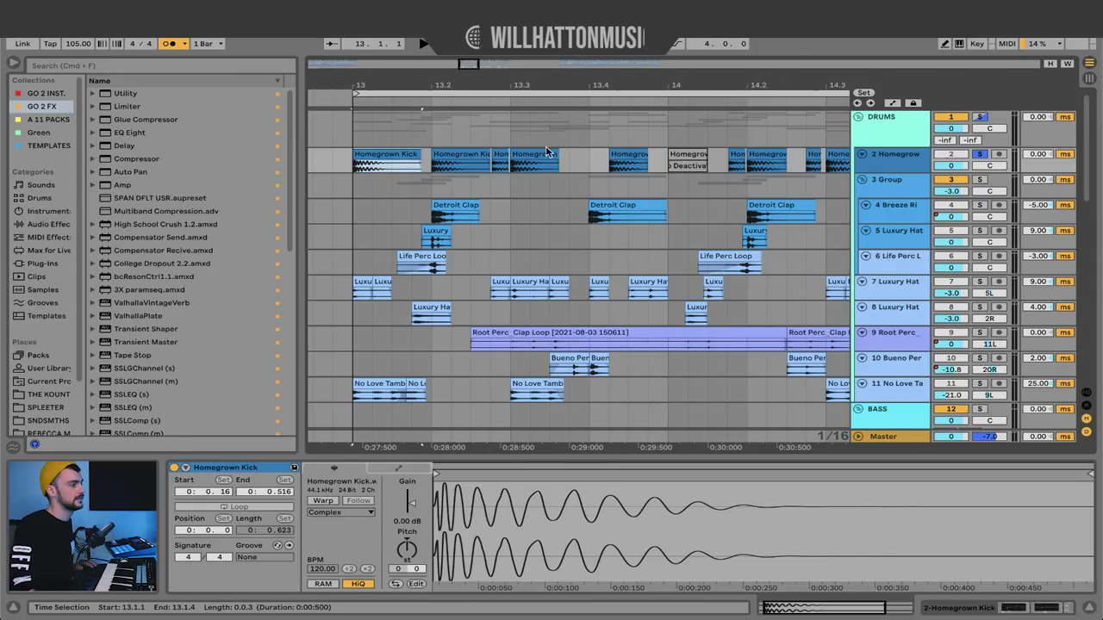
click(591, 176)
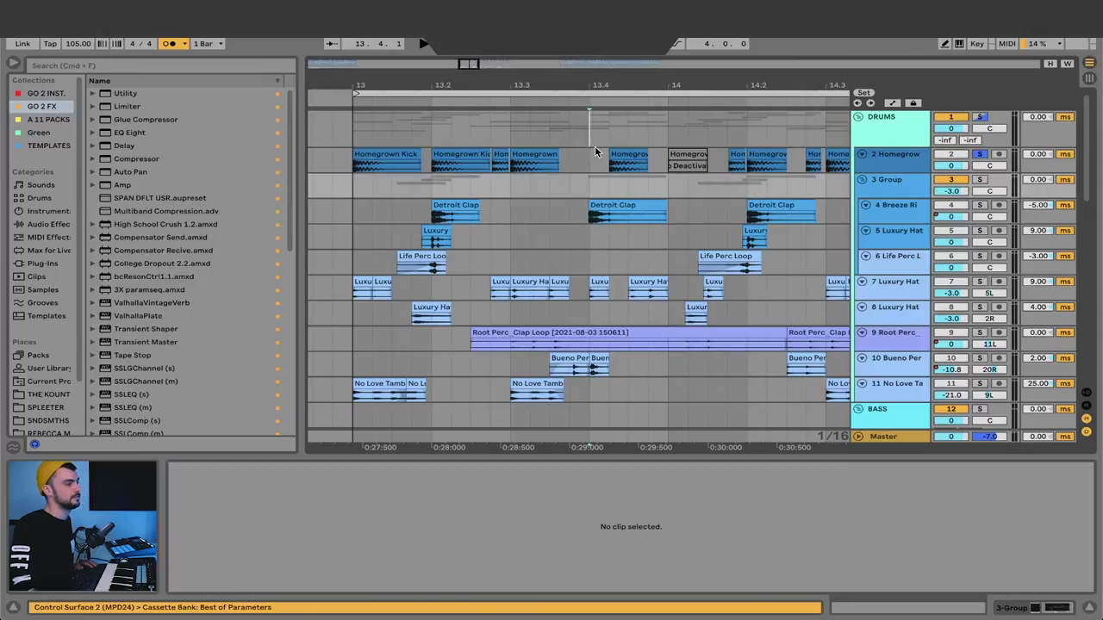
click(398, 152)
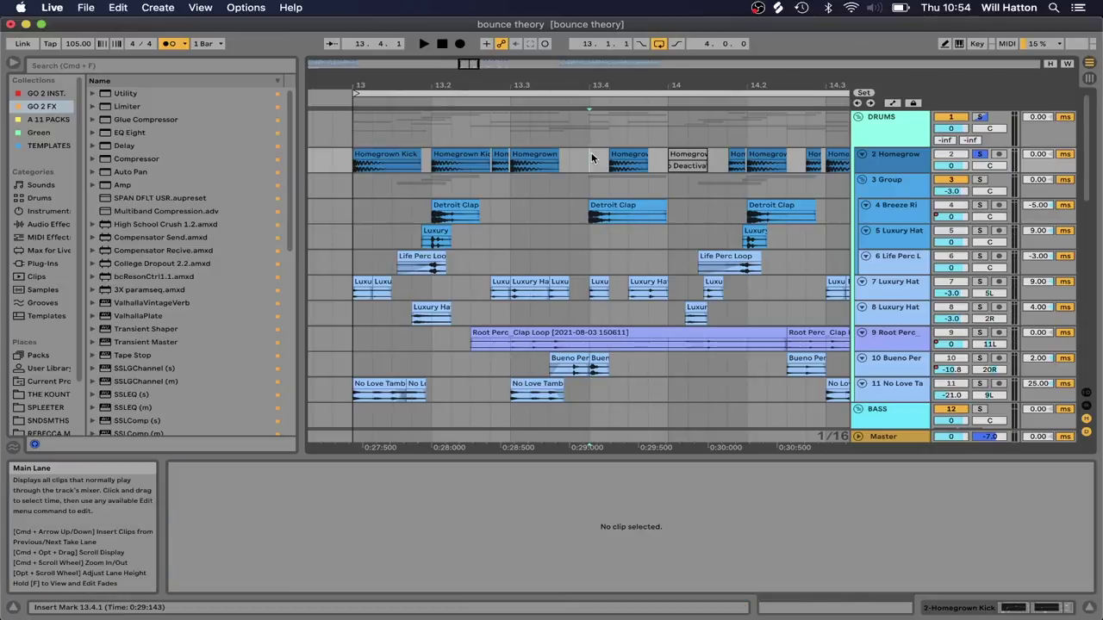
click(615, 153)
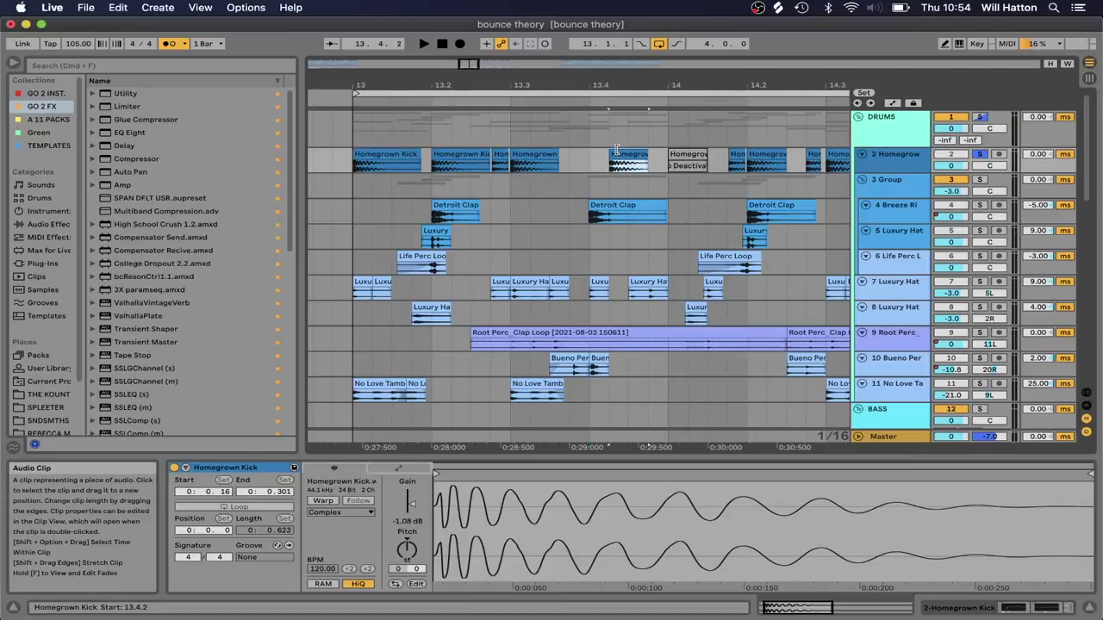
click(591, 155)
click(613, 154)
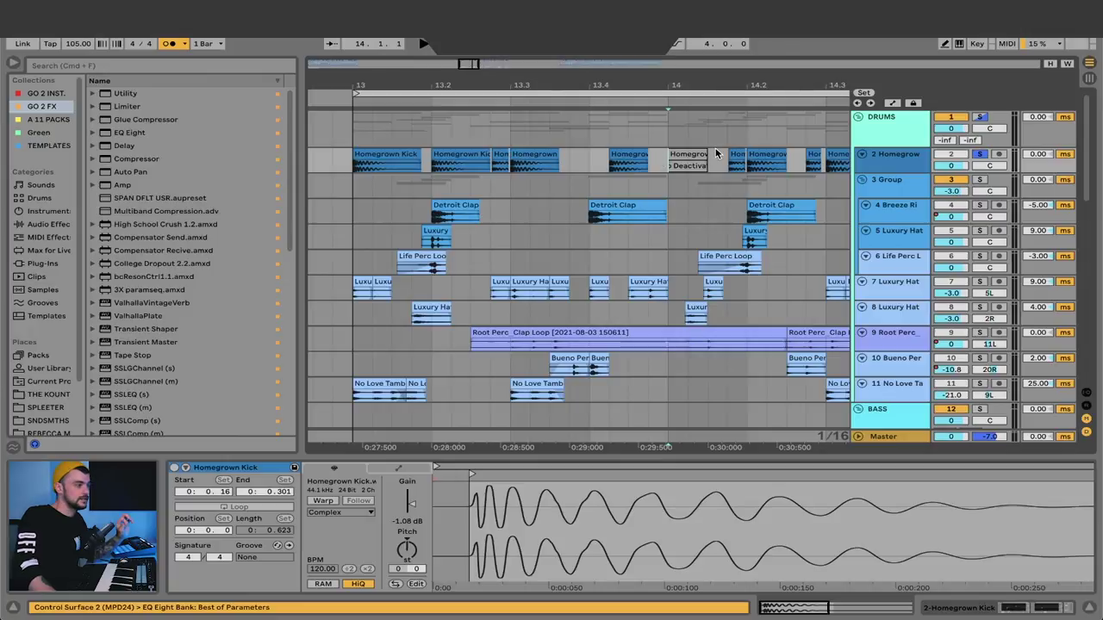
click(700, 153)
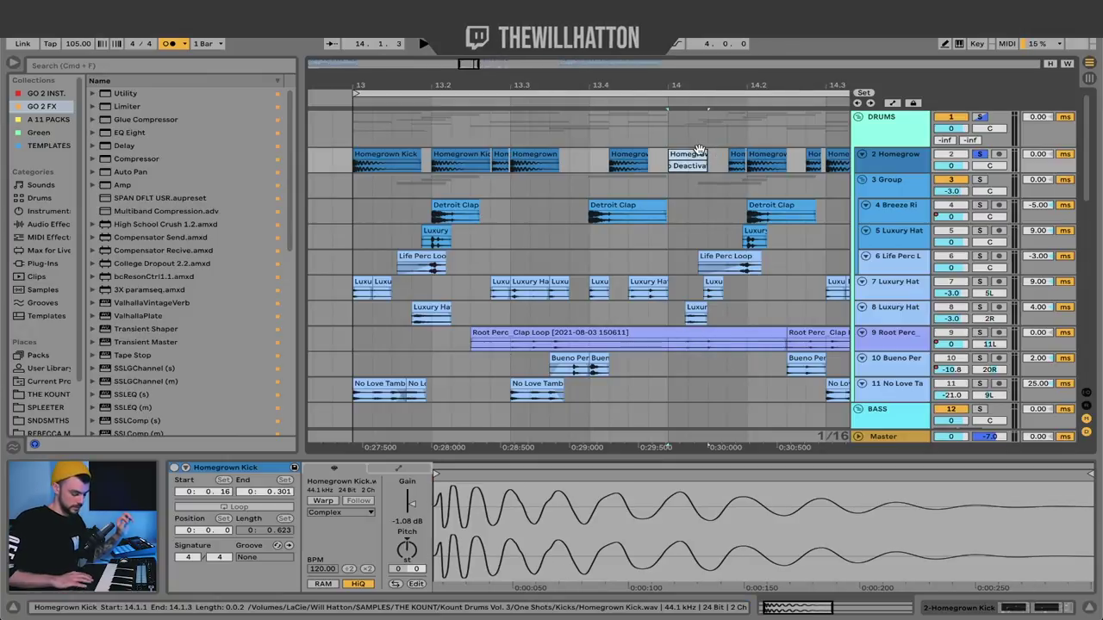
Reactivate the deactivated Homegrown Kick clip at bar 14 with the 0 key
key(0)
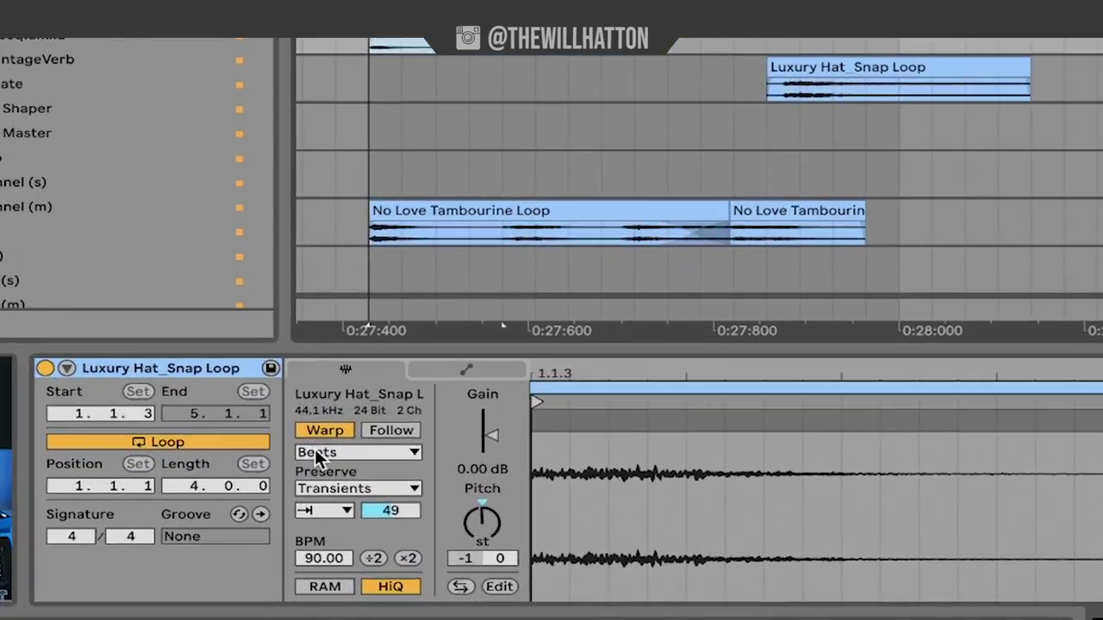
Set the Luxury Hat_Snap Loop's transient loop mode to Loop Off and its envelope to 100
click(334, 511)
click(312, 529)
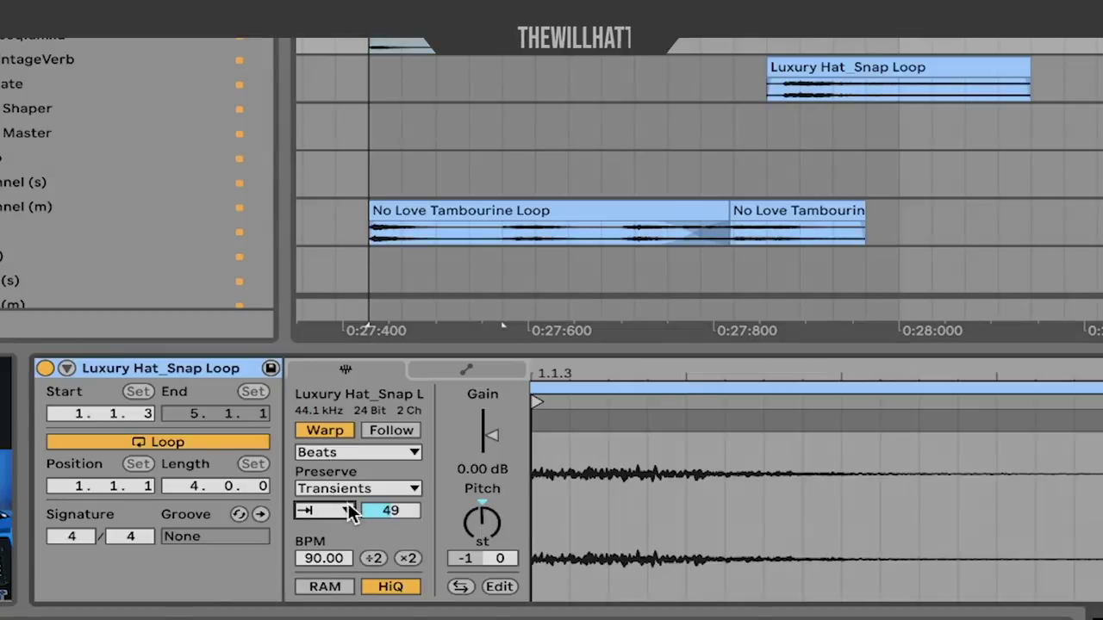
drag(389, 510, 389, 522)
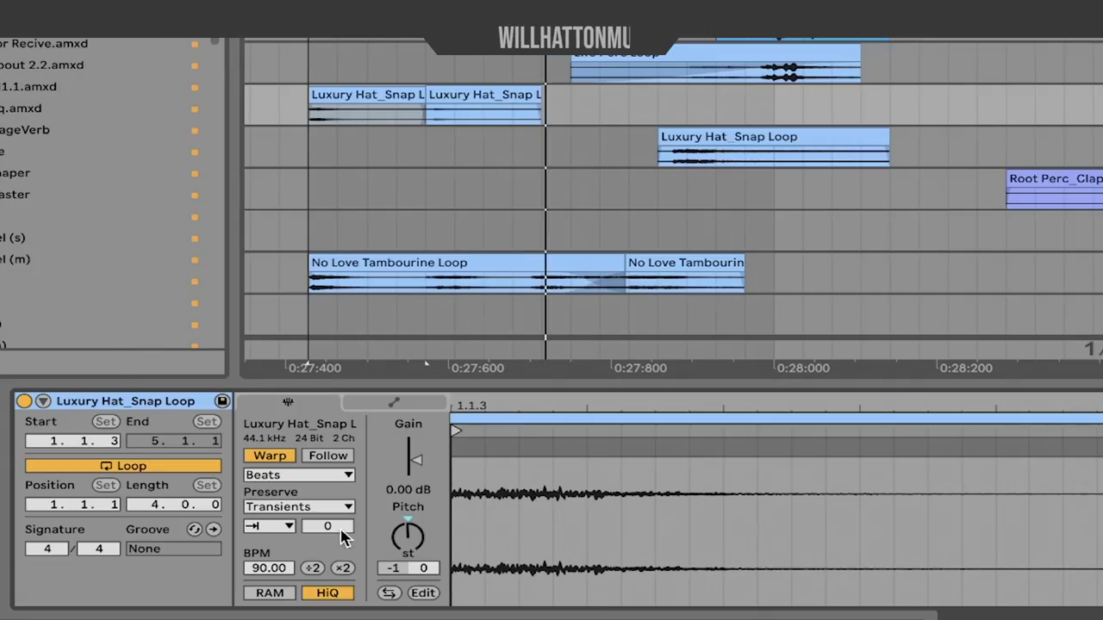
drag(339, 527, 341, 530)
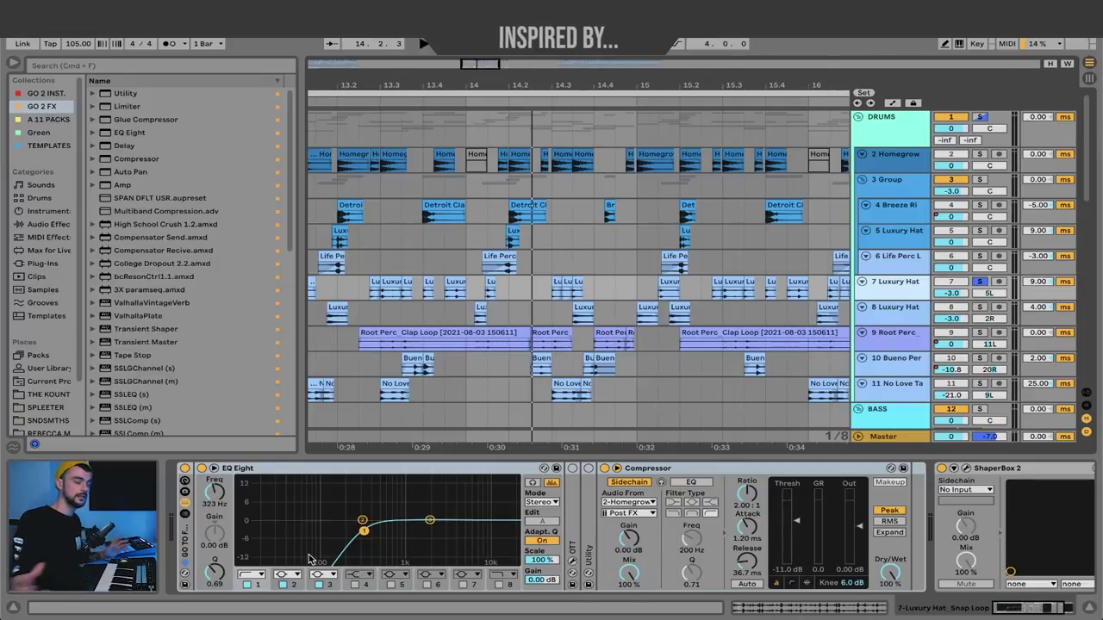
Sidechain the hat Compressor from 2-Homegrown Kick and play from 13.2.4 to hear the ducking
scroll(696, 474, right, 3)
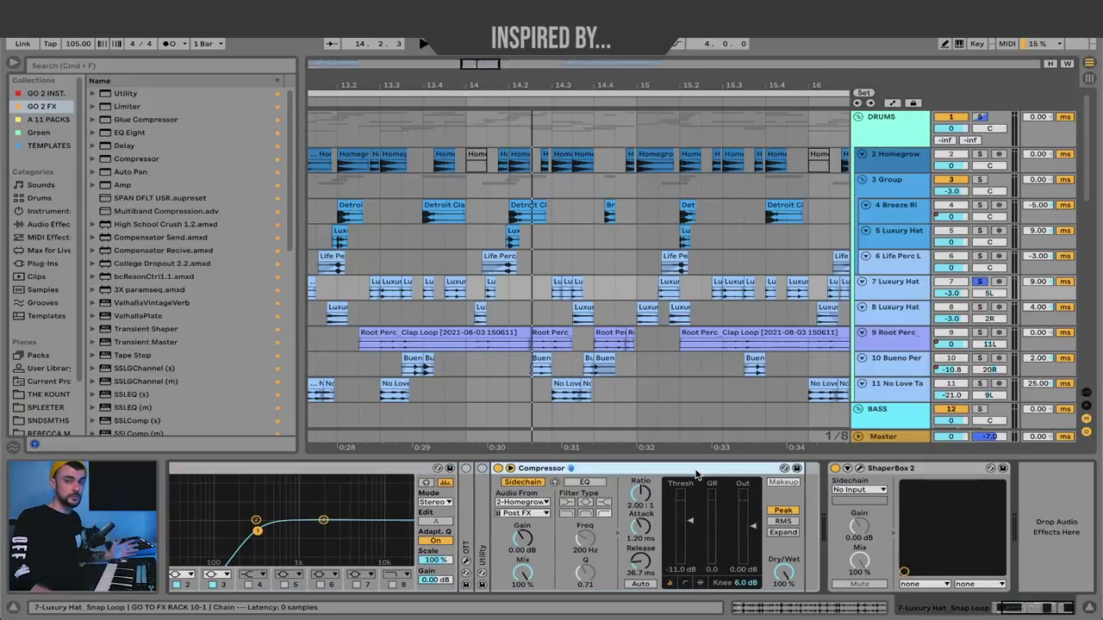
click(522, 502)
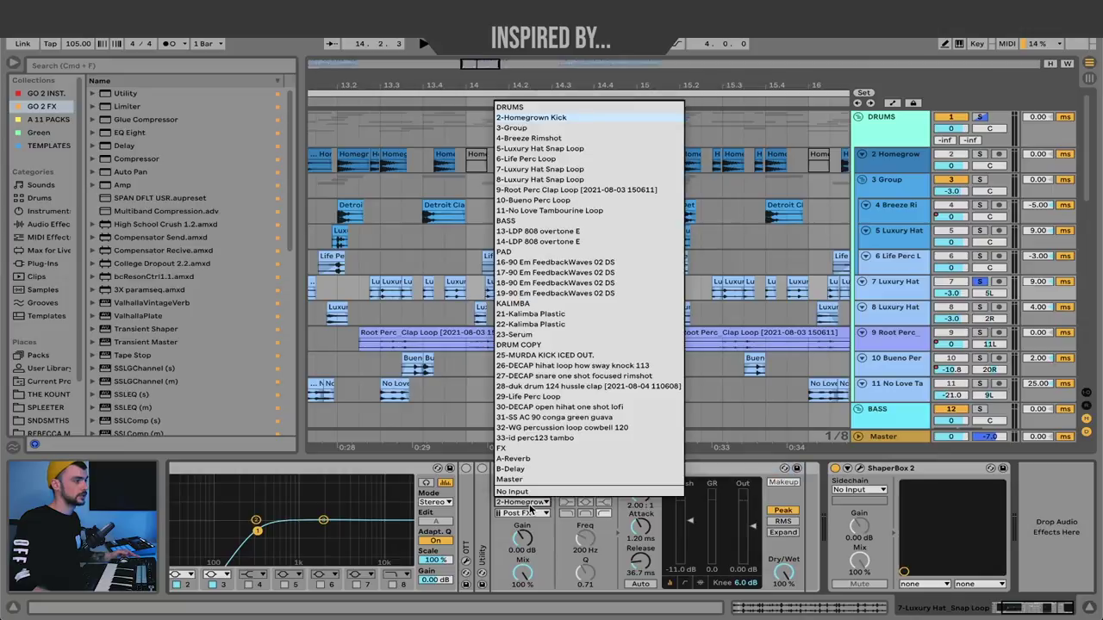
click(529, 507)
click(368, 302)
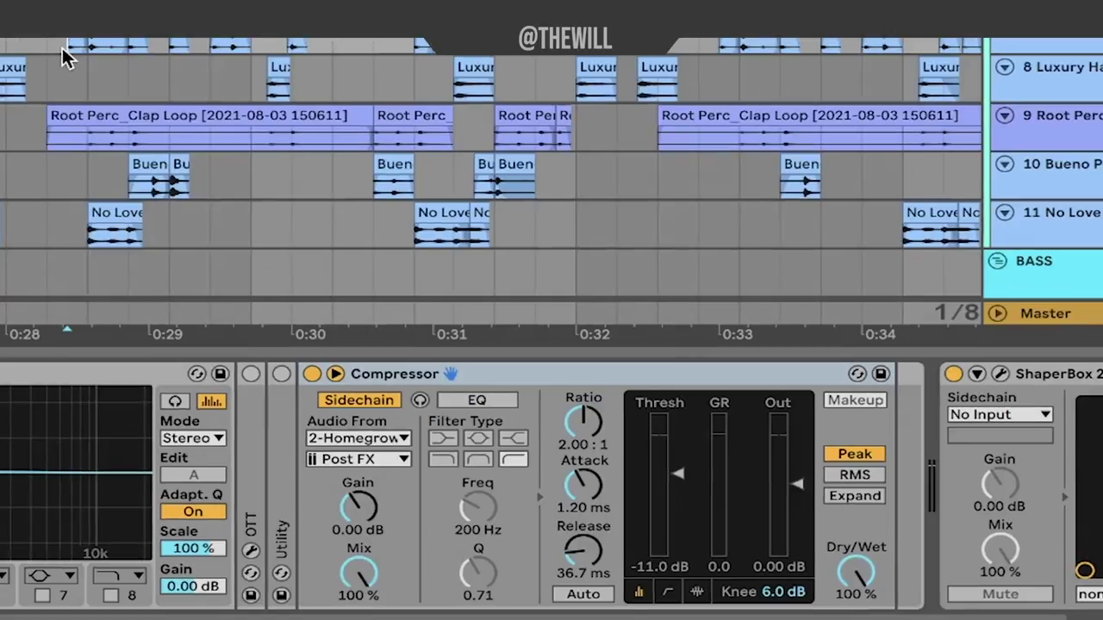
key(space)
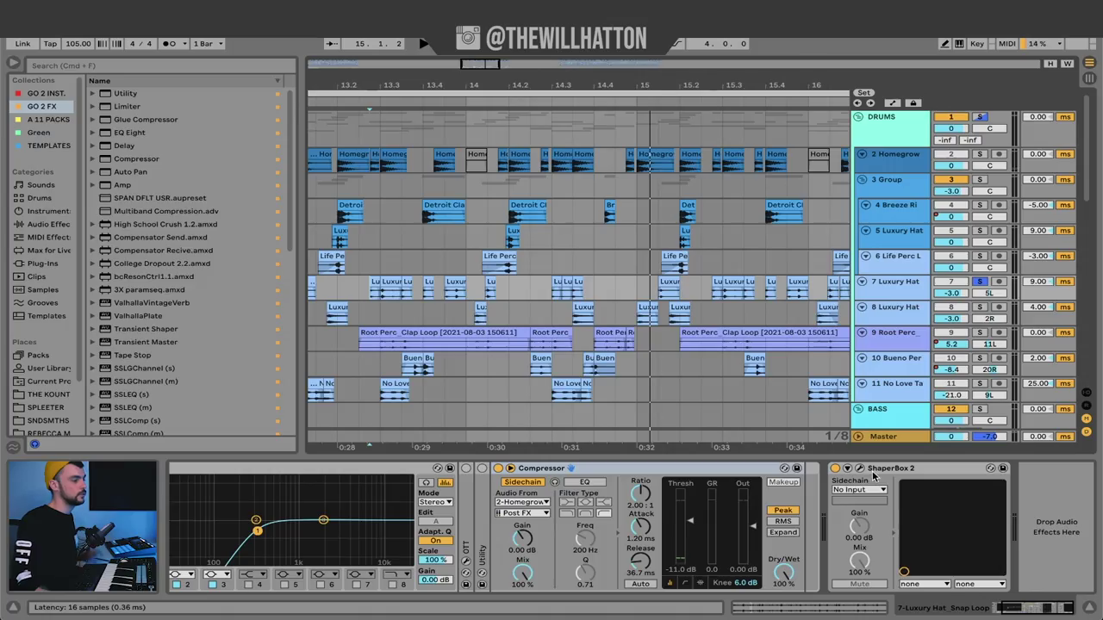
Open and close the ShaperBox editor, then show the Life Perc Loop track's effect chain
key(super+alt+p)
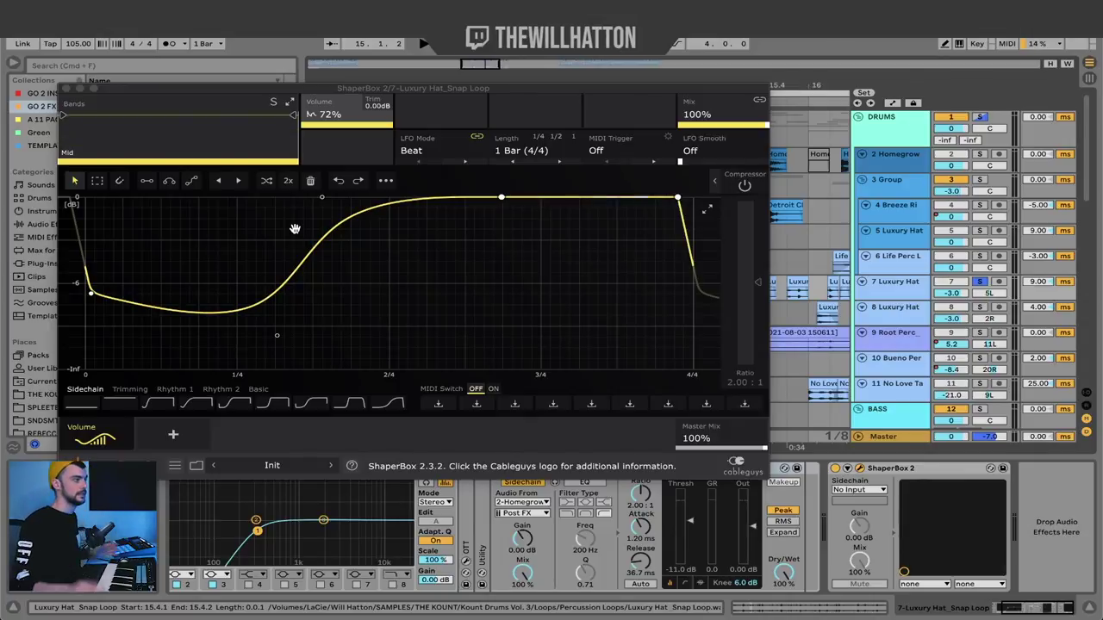
click(905, 269)
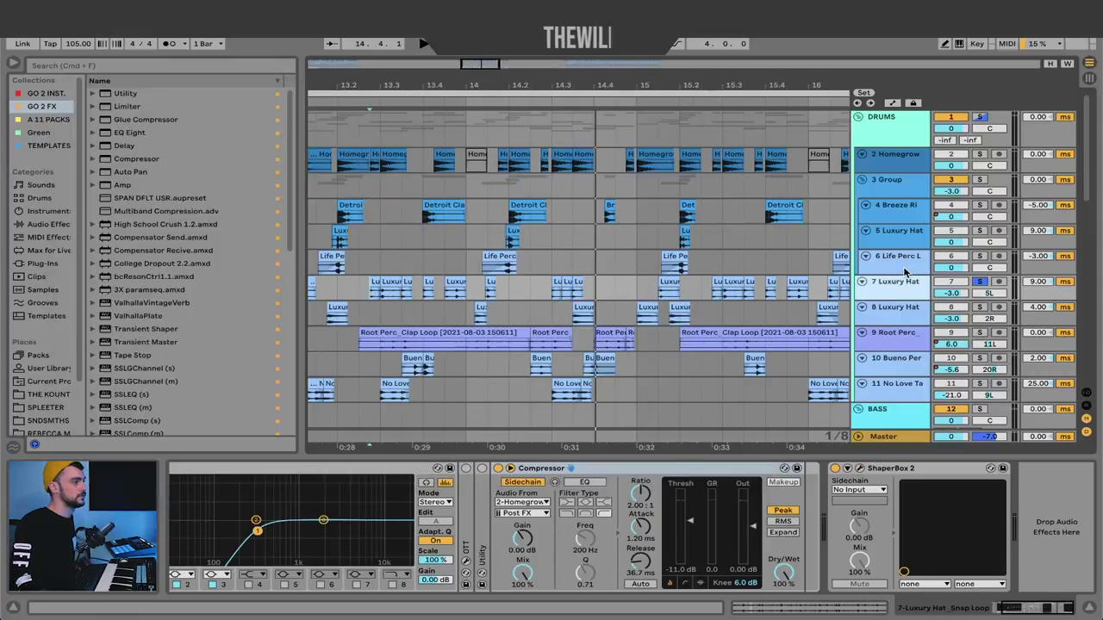
click(905, 271)
click(902, 310)
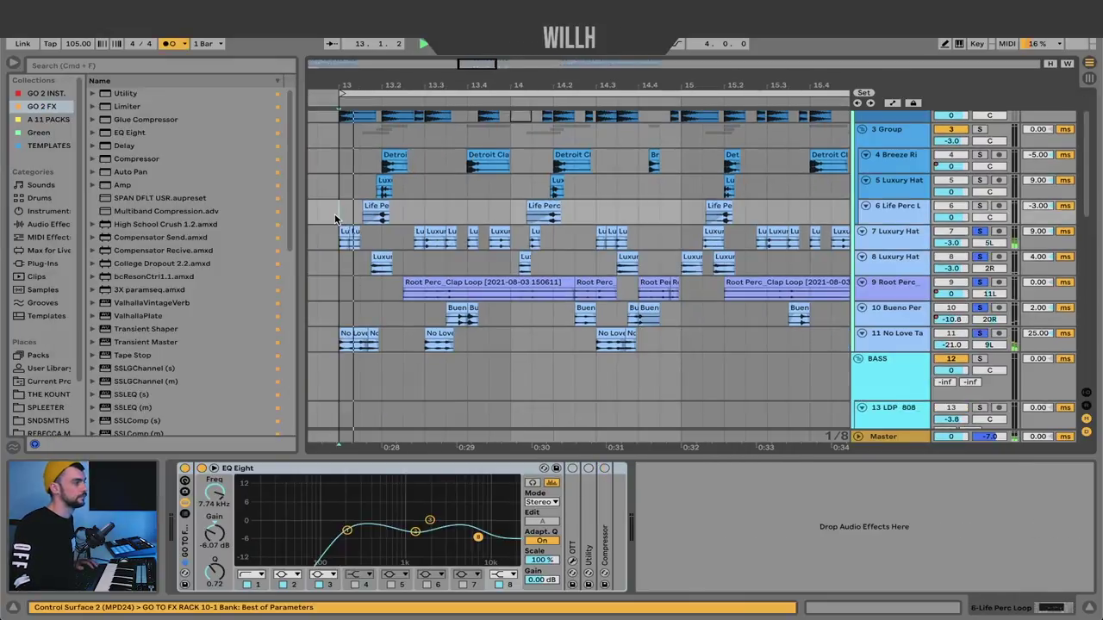
scroll(336, 218, down, 1)
click(336, 217)
key(space)
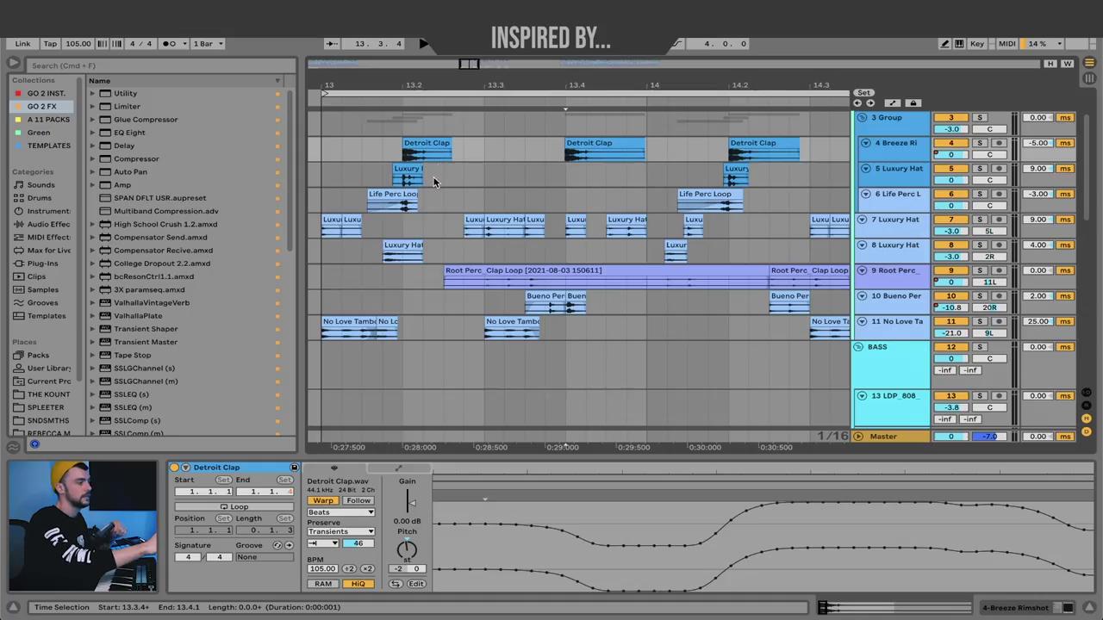
drag(435, 181, 343, 200)
key(minus)
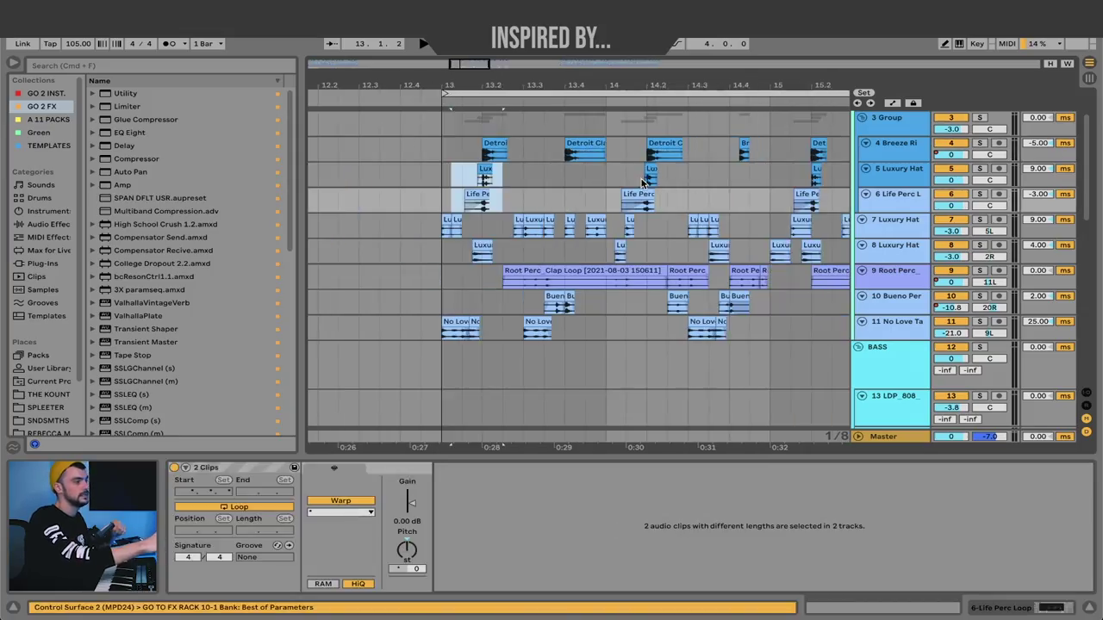
drag(696, 173, 584, 207)
click(483, 187)
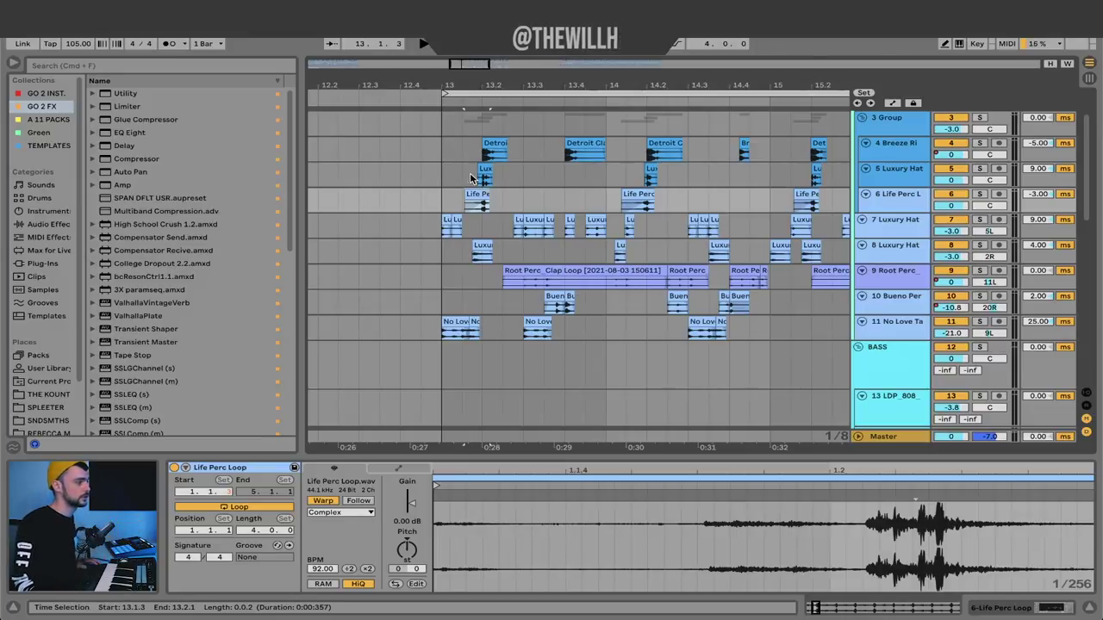
click(443, 158)
key(minus)
key(space)
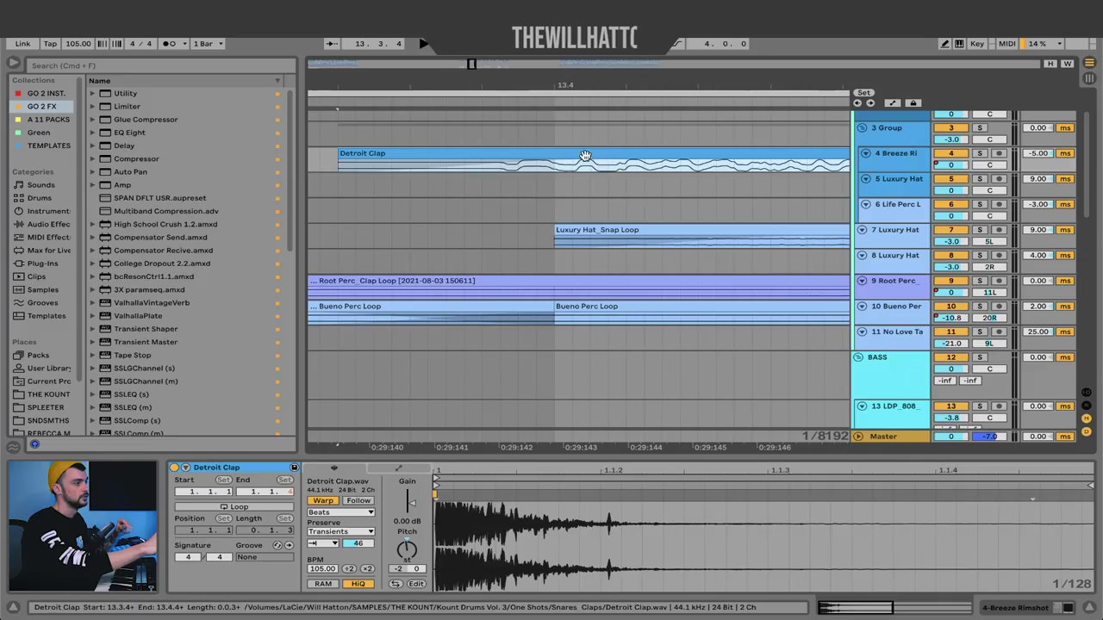
mouse_move(597, 150)
mouse_down()
mouse_move(583, 160)
mouse_move(596, 165)
mouse_move(596, 155)
mouse_up()
scroll(596, 151, down, 3)
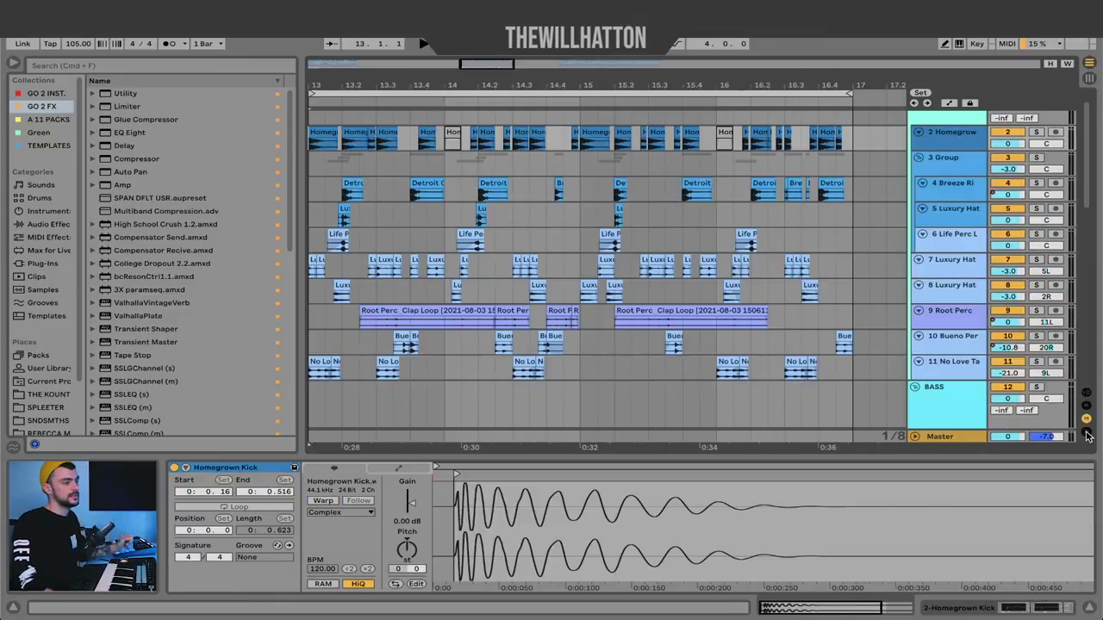
Reveal the Track Delay column and check each track's delay, ending on Breeze Rimshot
click(1087, 435)
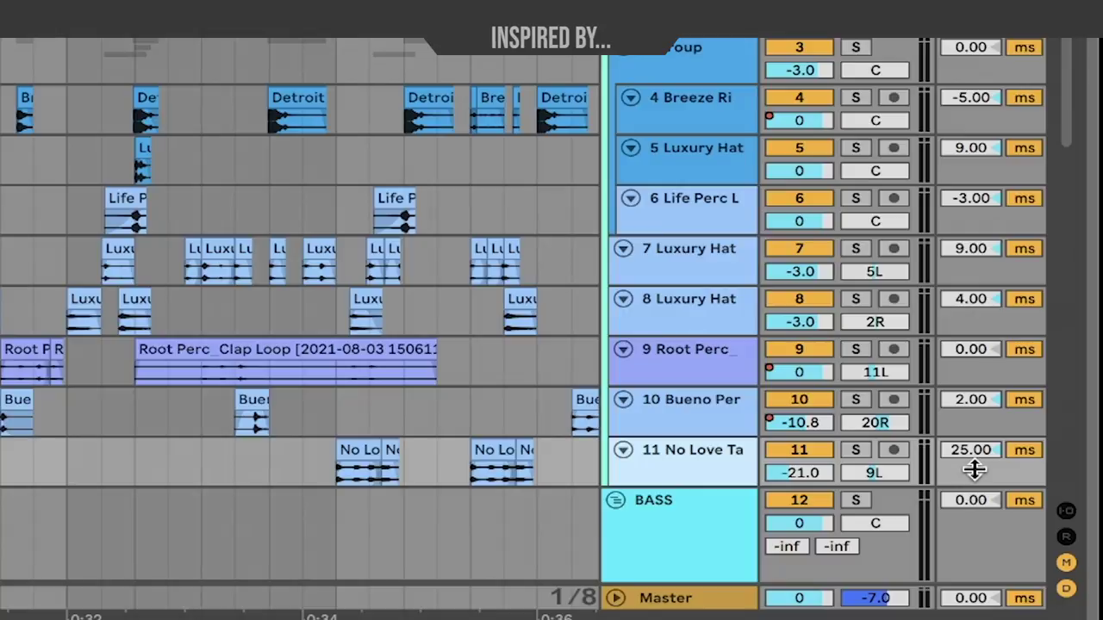
scroll(698, 353, up, 2)
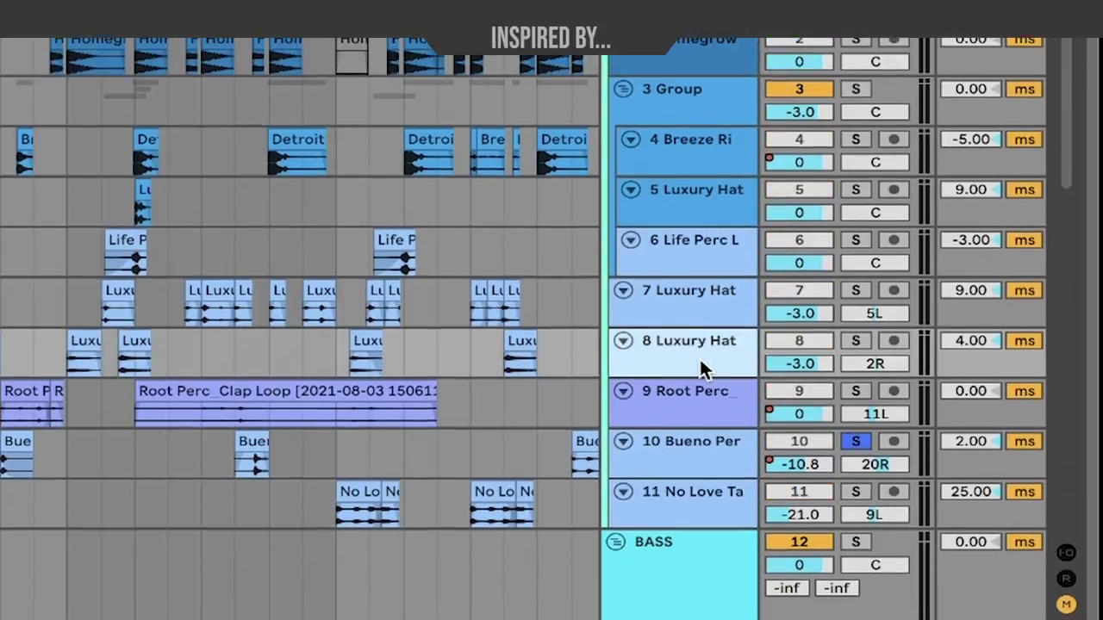
click(691, 306)
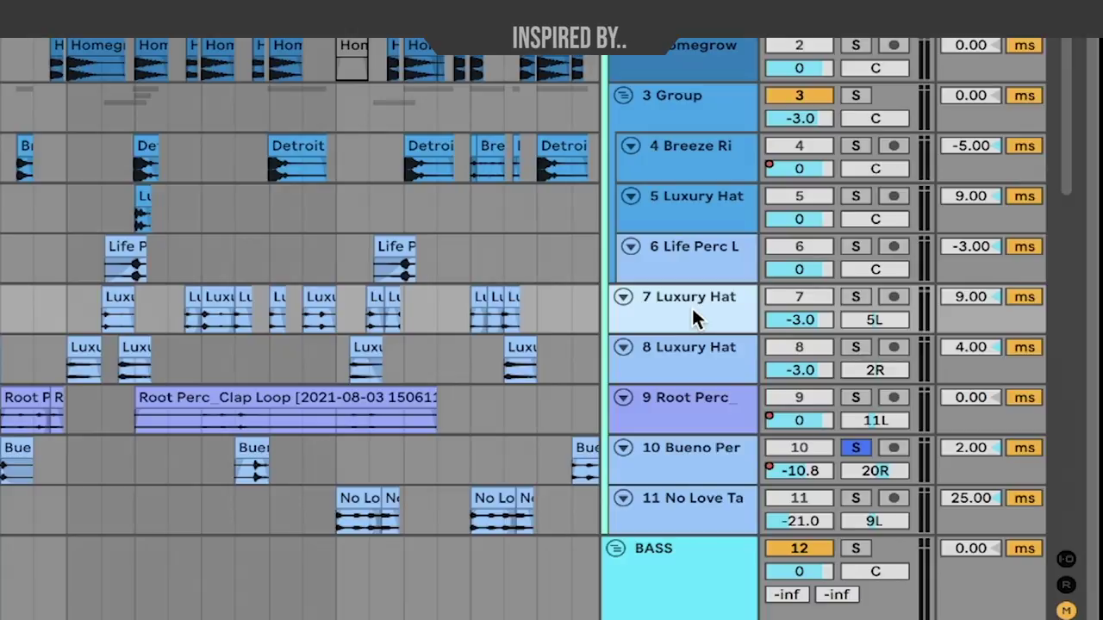
click(682, 247)
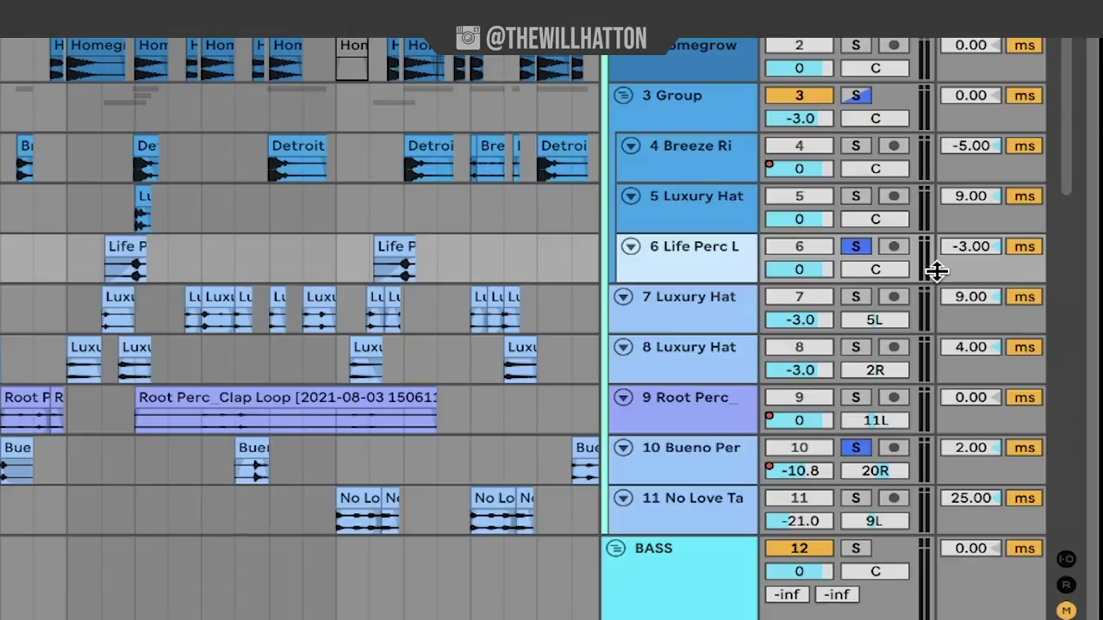
click(721, 215)
click(719, 166)
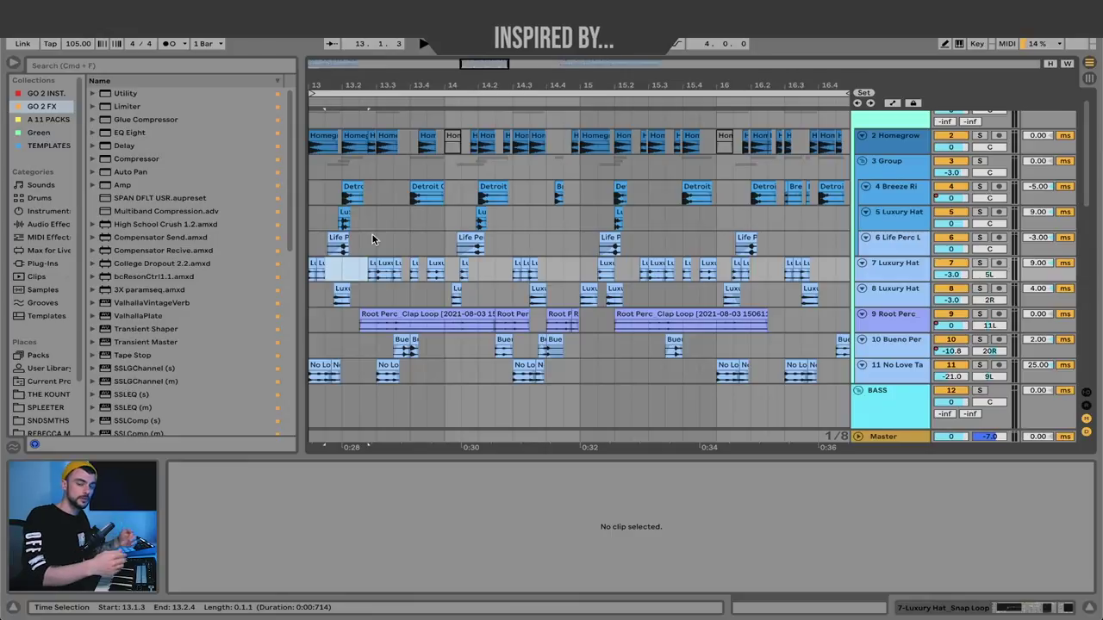
click(311, 186)
key(space)
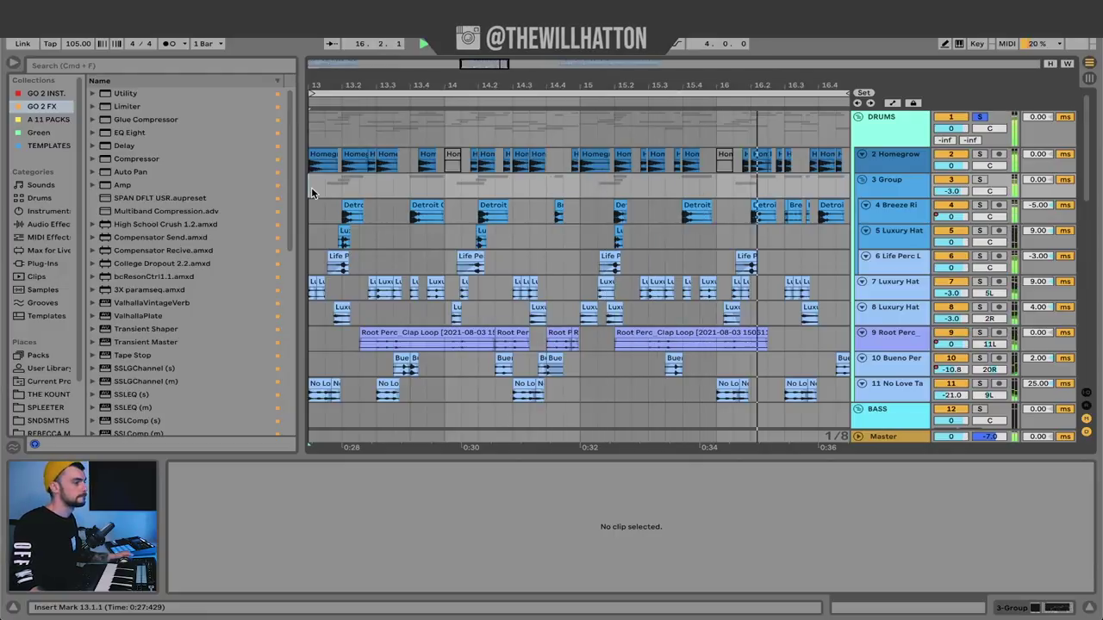
key(space)
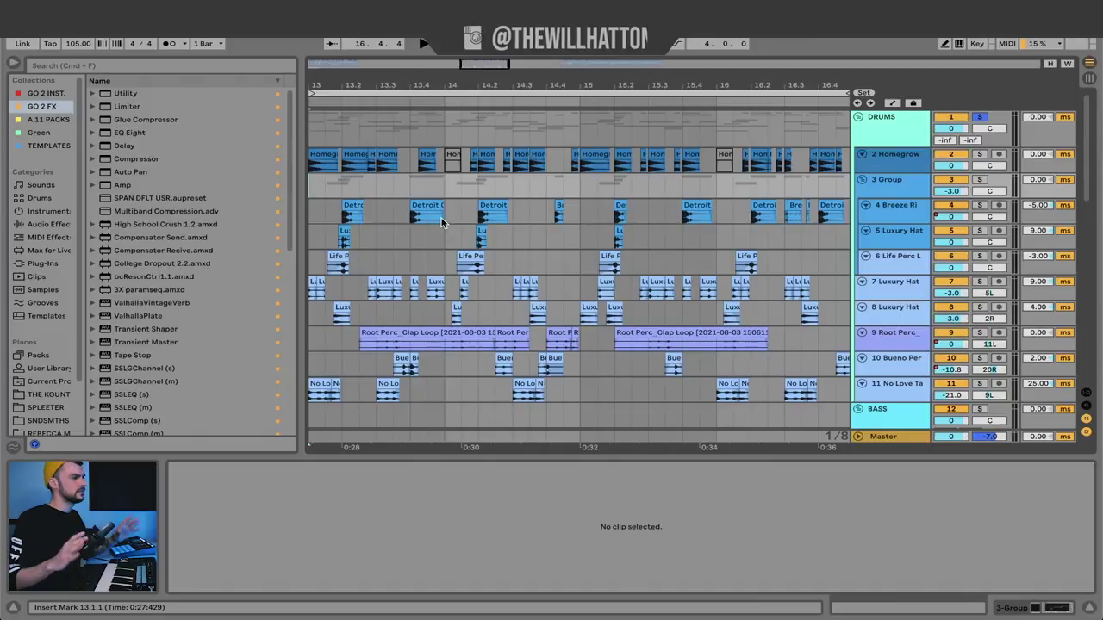